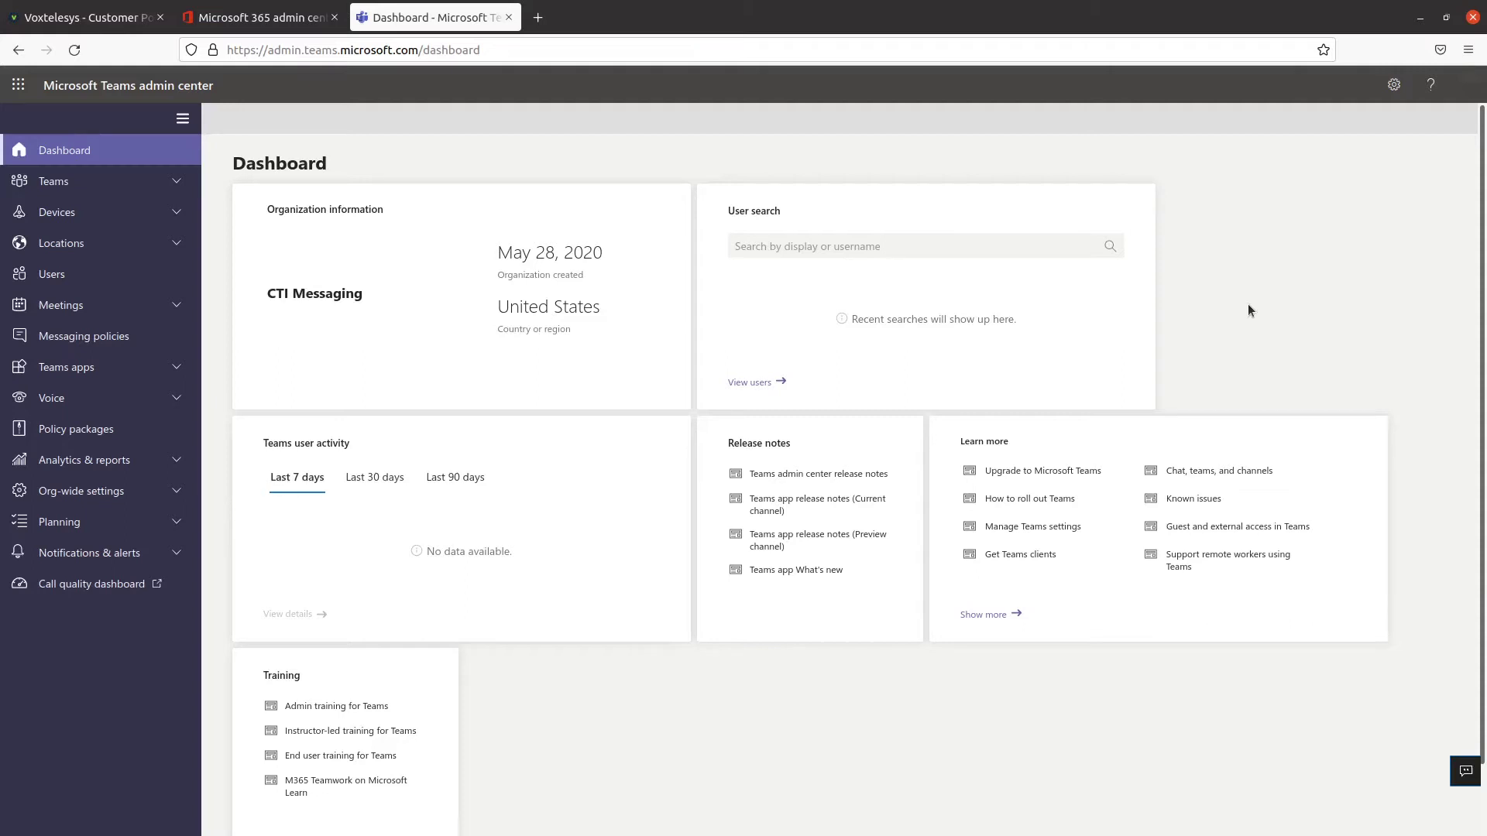
# Step: Go to Org-wide settings > Resource accounts and start adding a new account
pyautogui.click(162, 494)
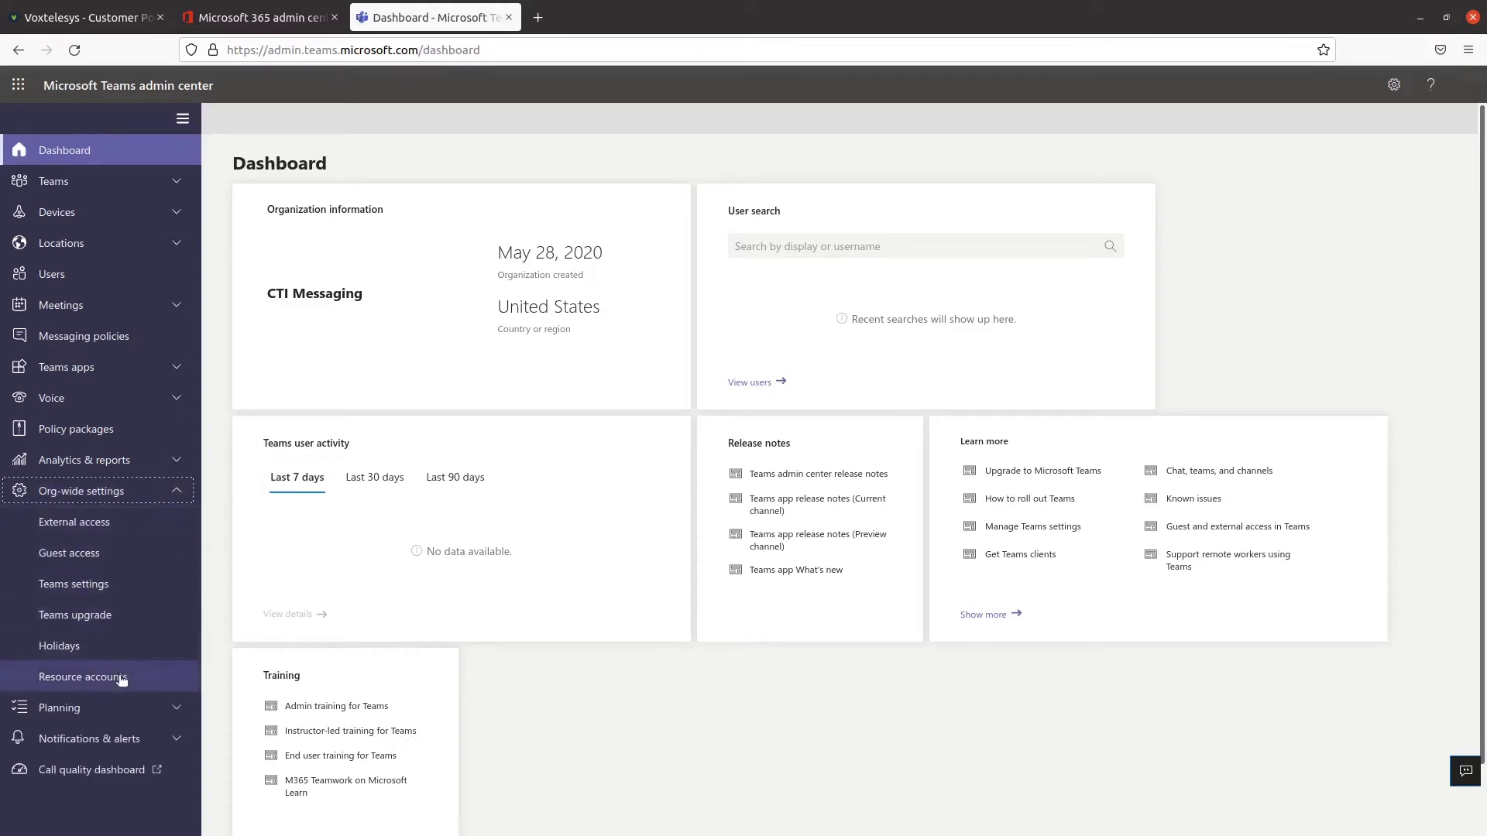
pyautogui.click(82, 677)
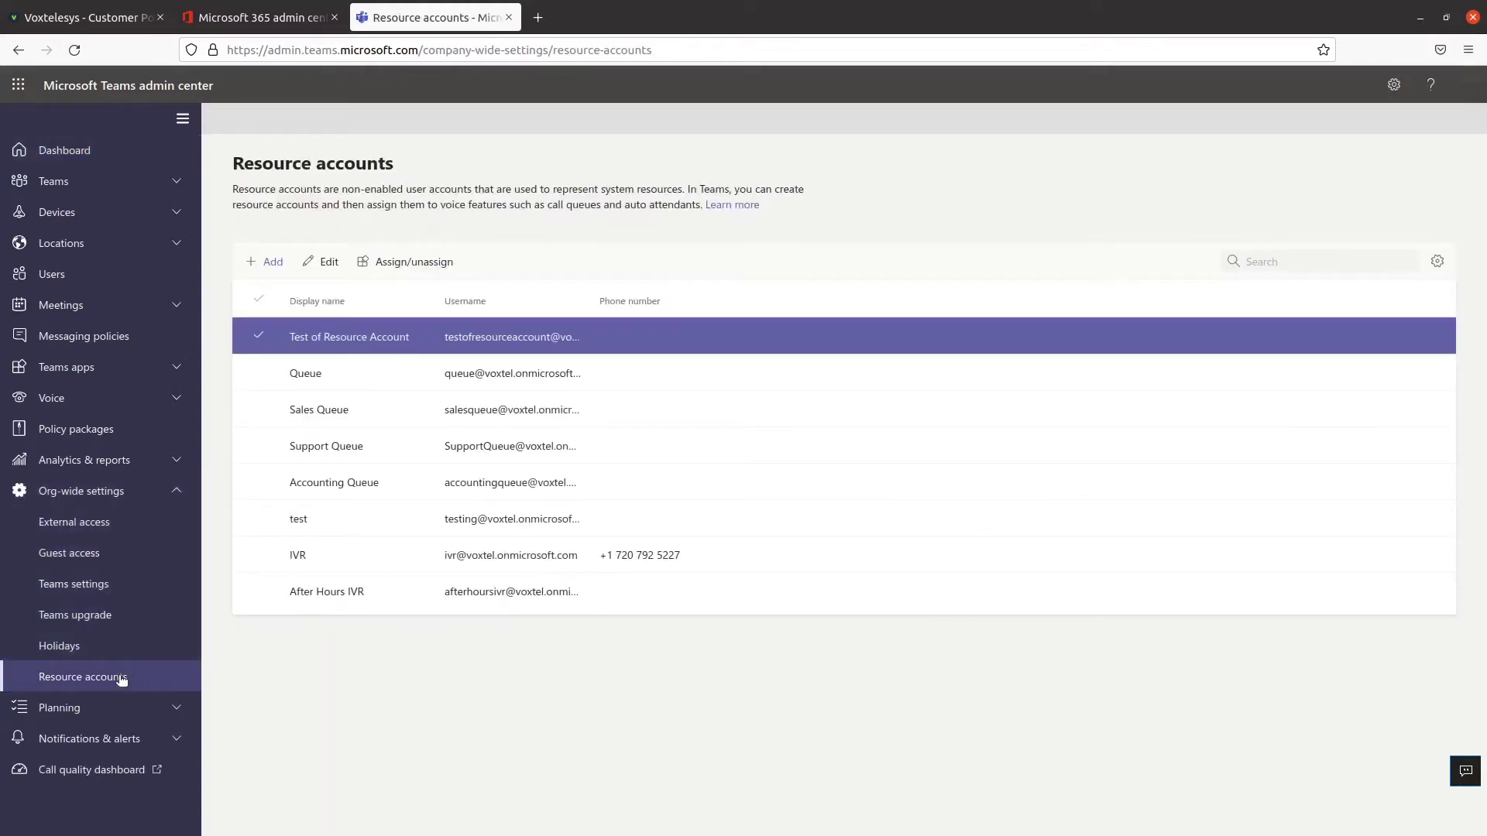
pyautogui.click(267, 265)
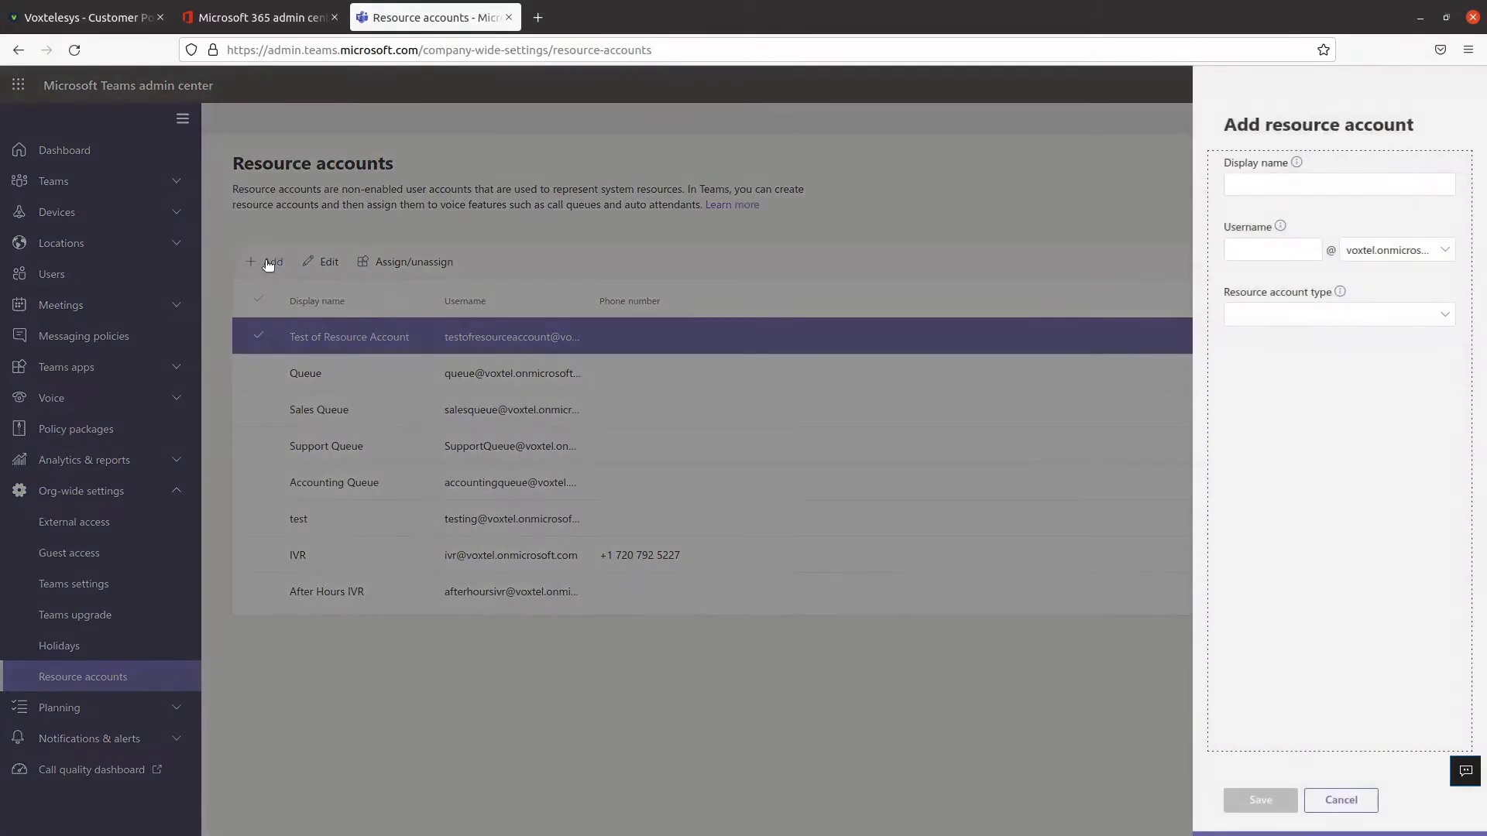
# Step: Name it 'Resource Account Test' with matching username, type Auto attendant, and save
pyautogui.click(1237, 188)
pyautogui.write('Resource')
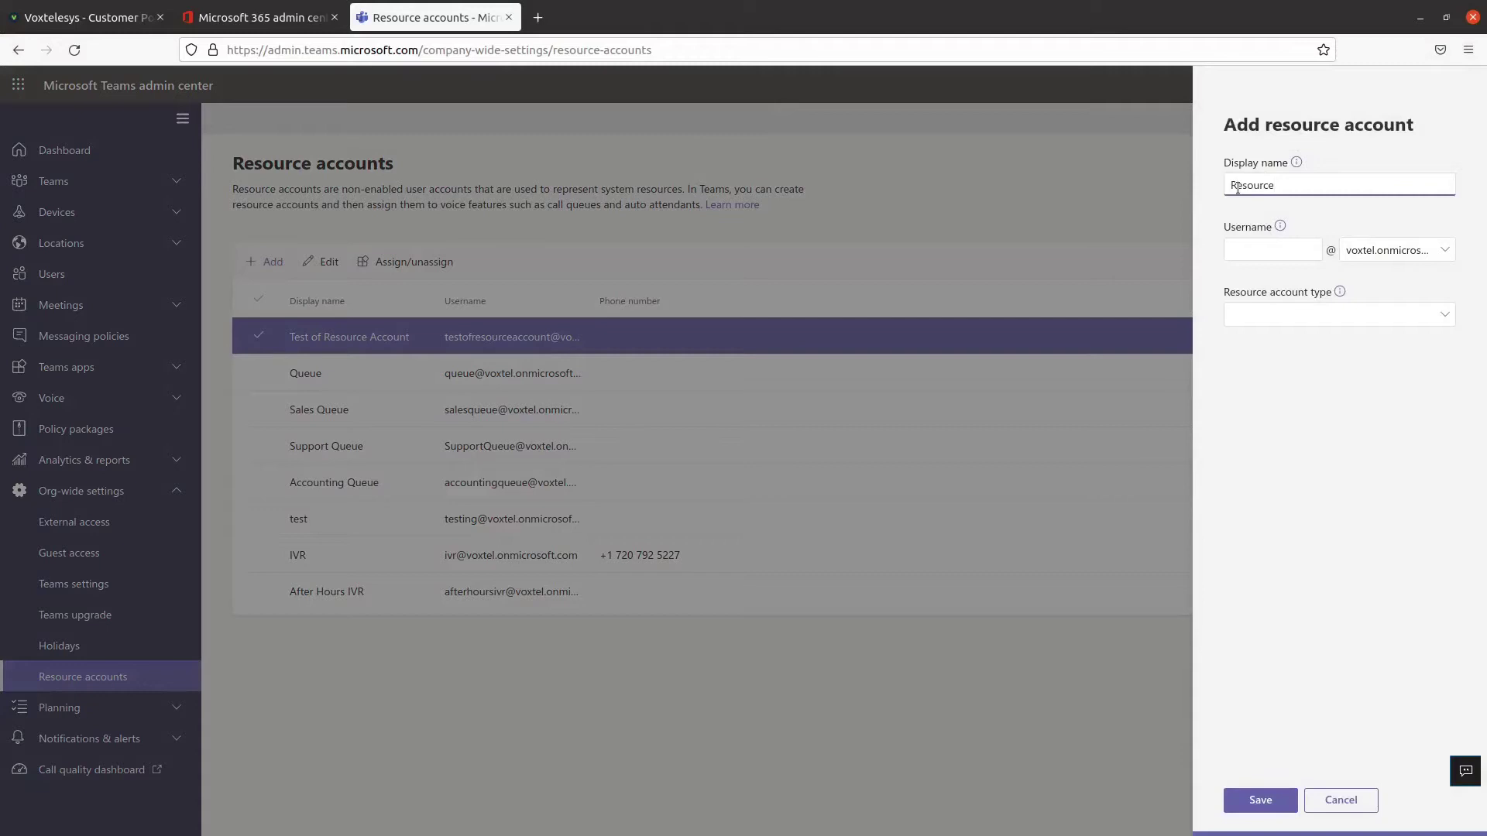
pyautogui.write(' Account Test')
pyautogui.press('Tab')
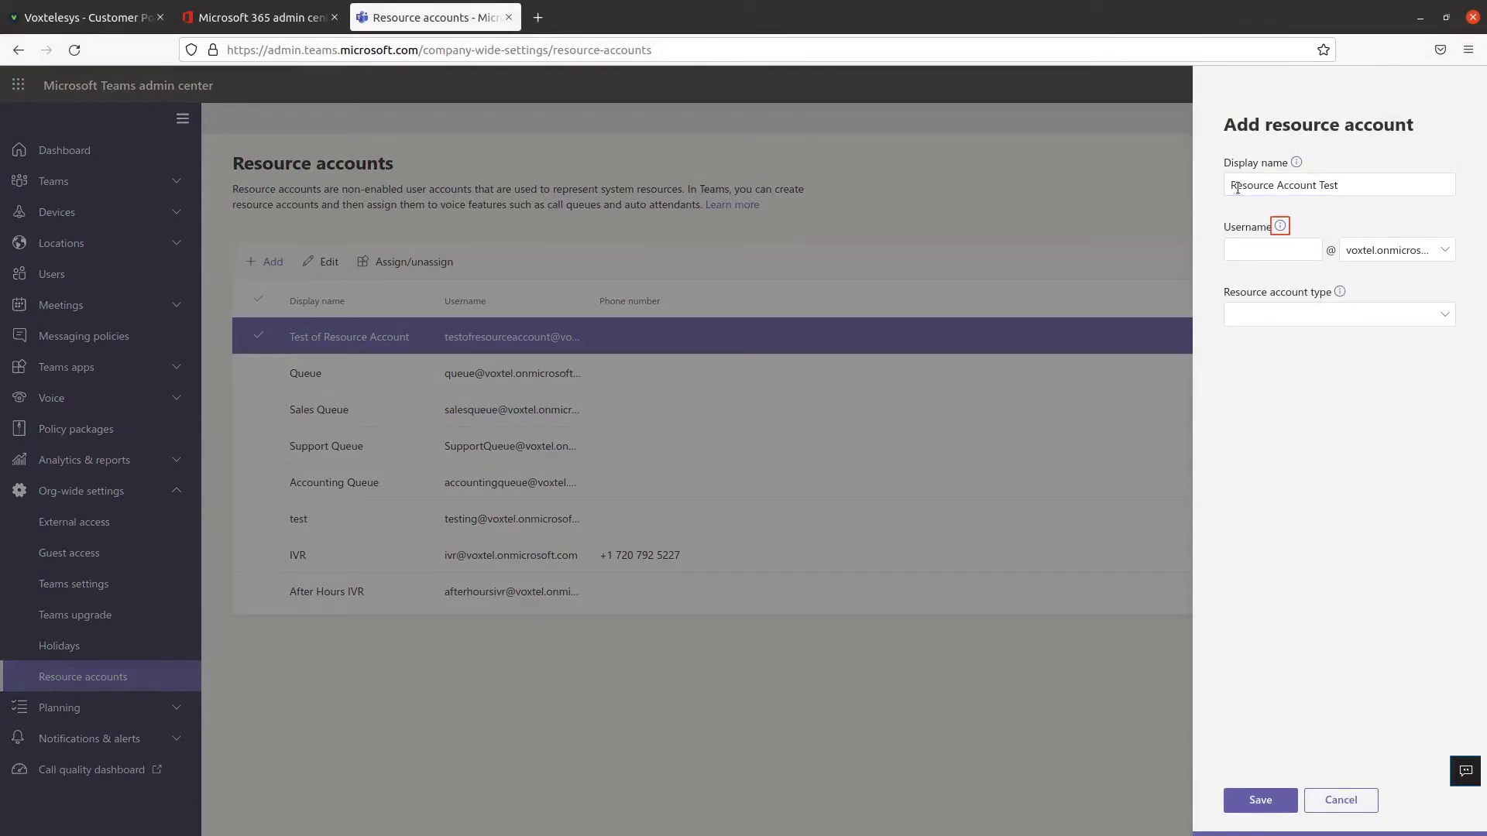
pyautogui.press('Tab')
pyautogui.write('resourceaccount')
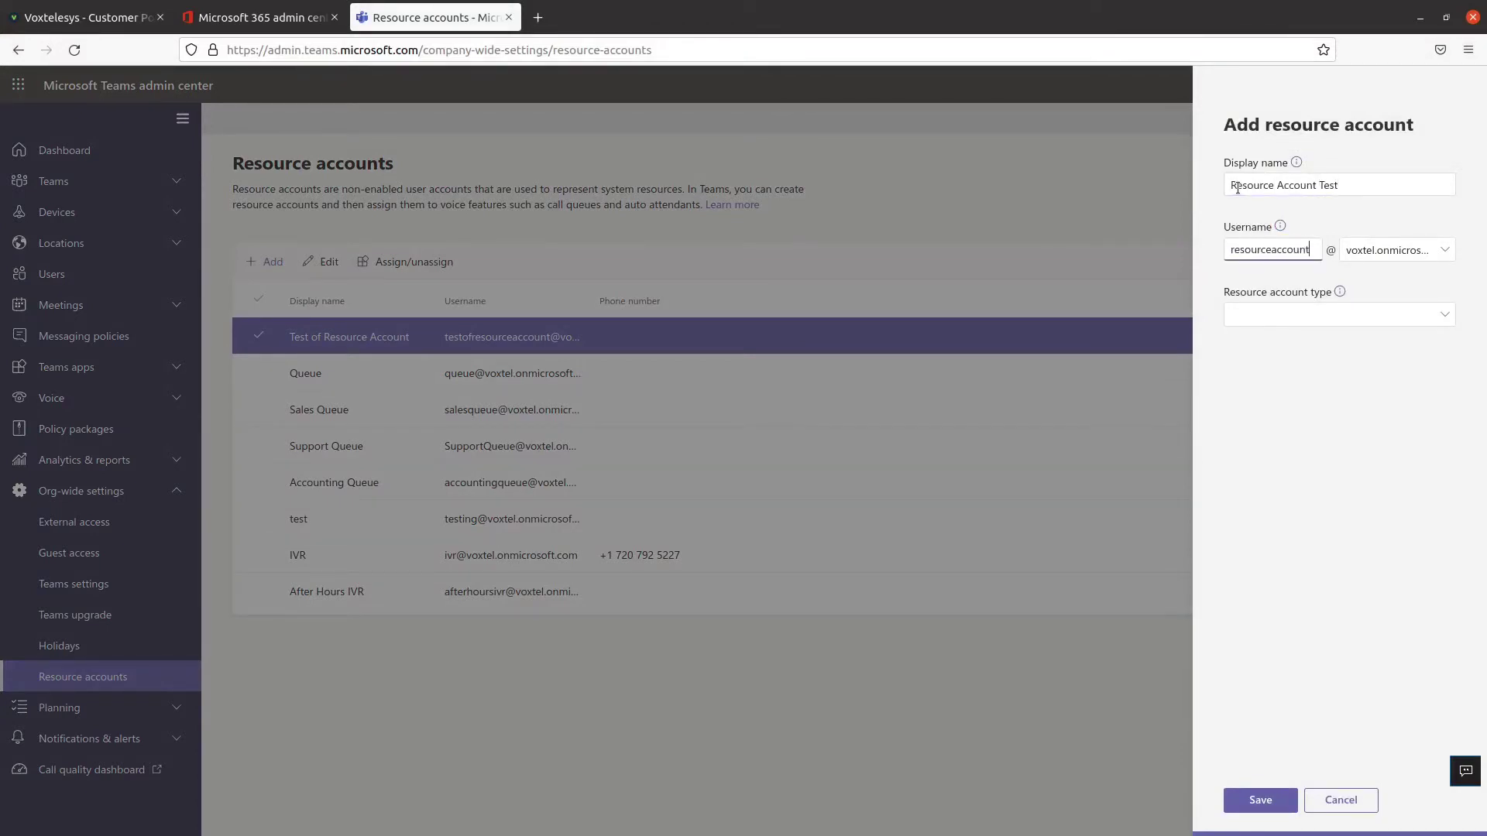
pyautogui.write('est')
pyautogui.click(1312, 314)
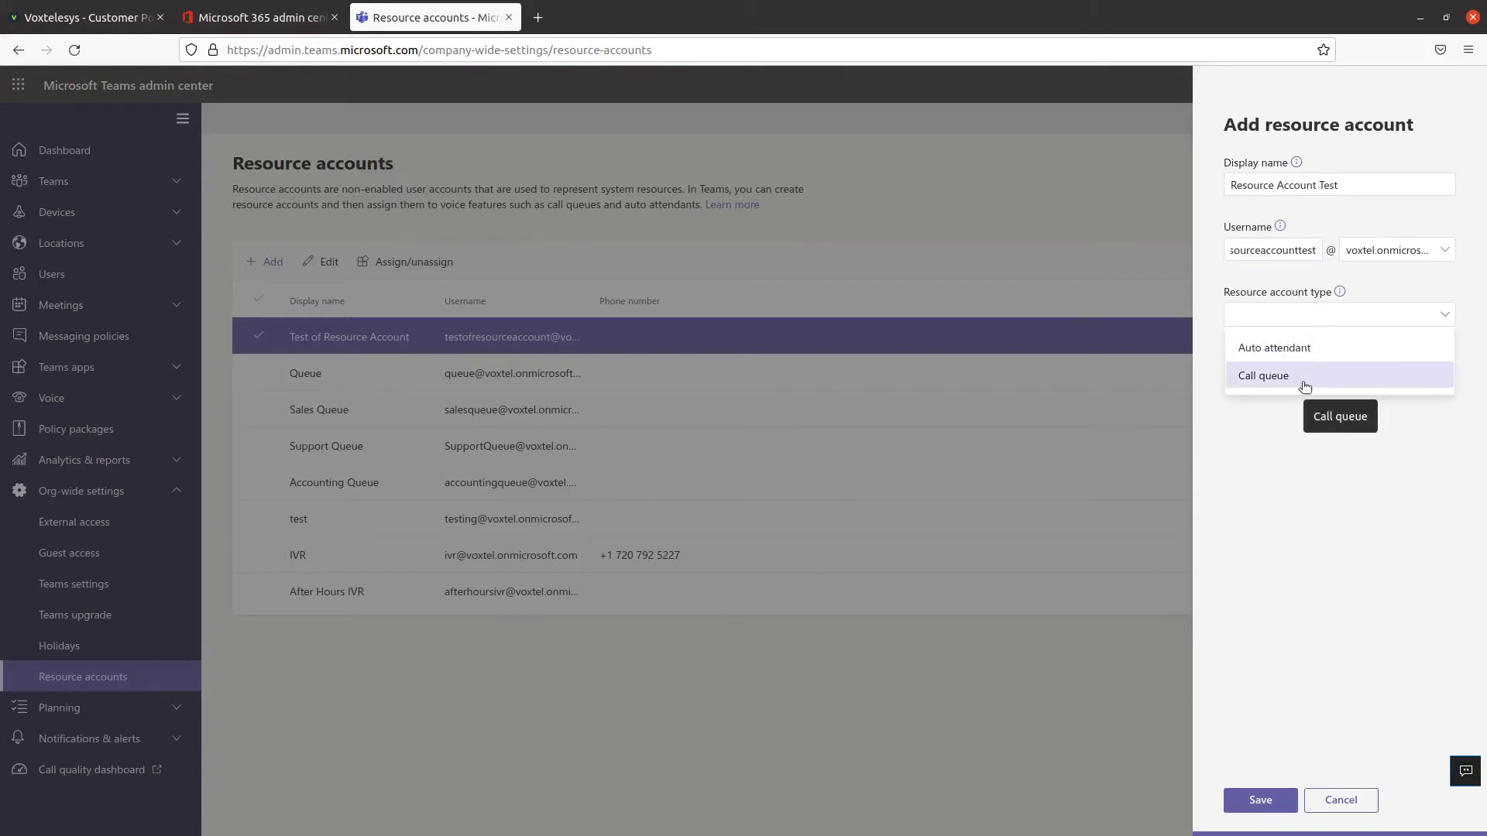
pyautogui.click(1290, 347)
pyautogui.click(1259, 800)
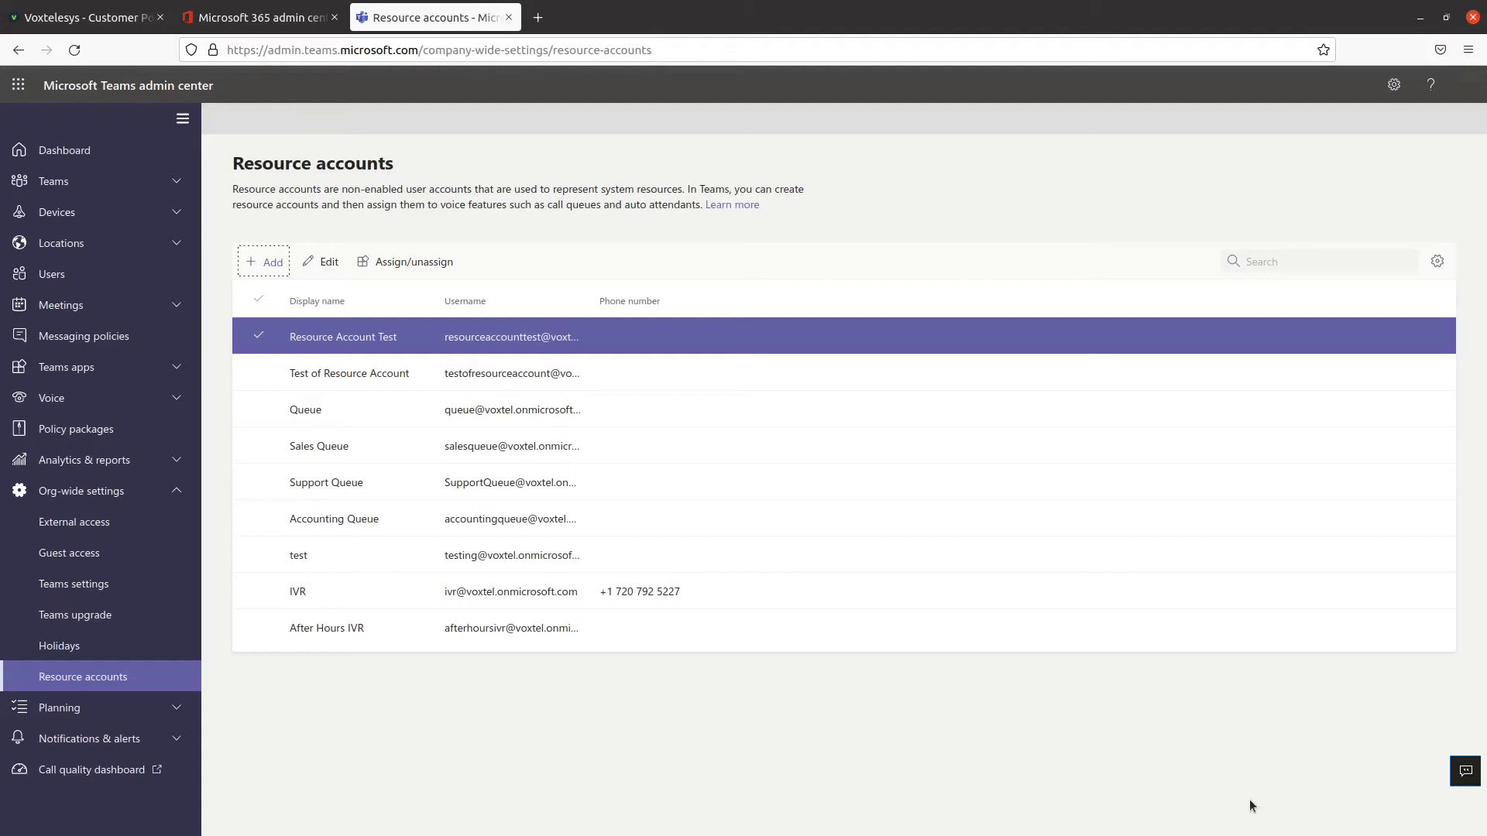
# Step: Switch to Microsoft 365 admin center and show the Active users list
pyautogui.click(258, 18)
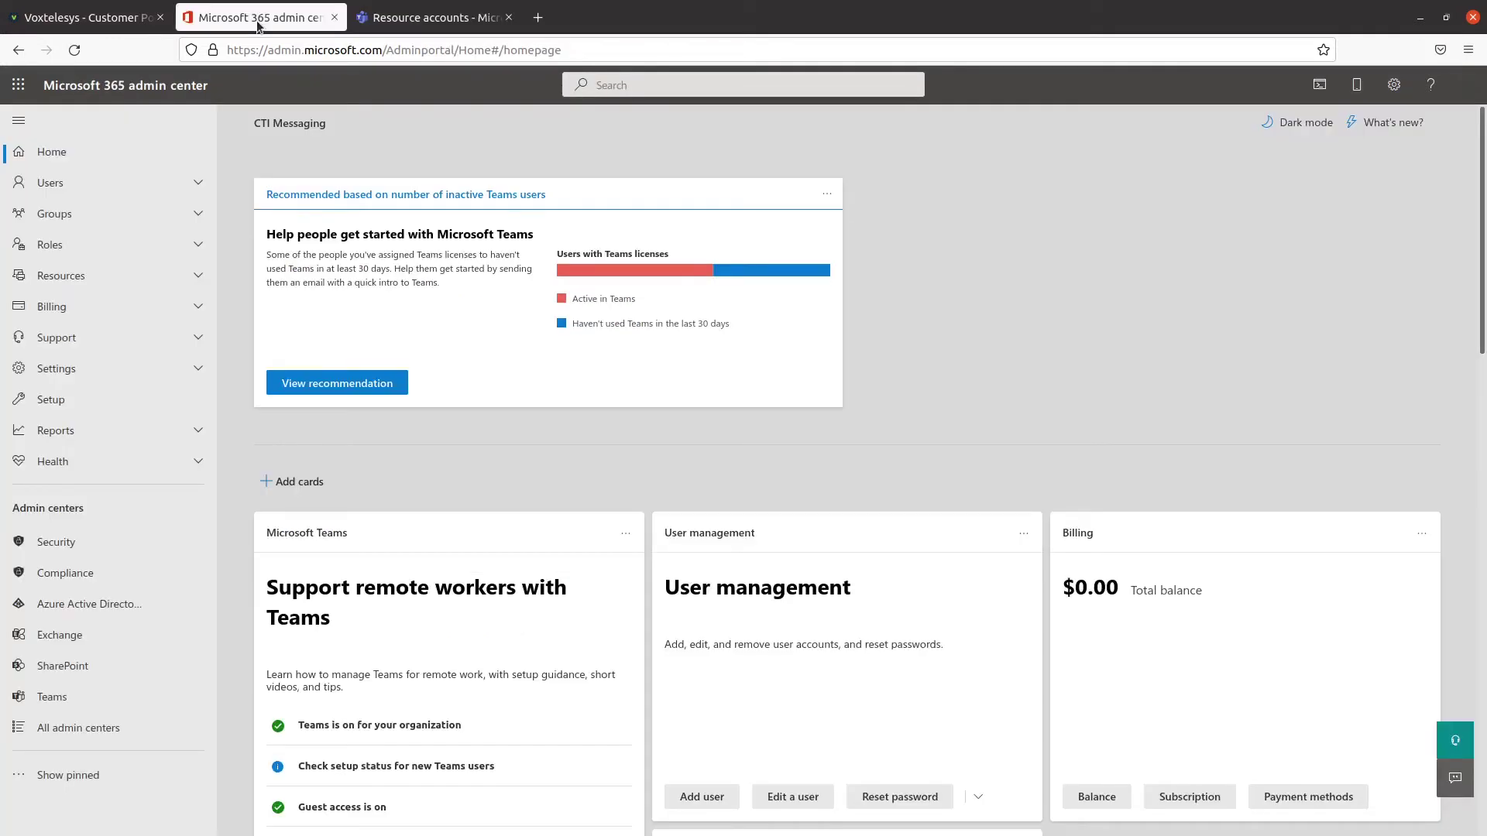
pyautogui.click(109, 187)
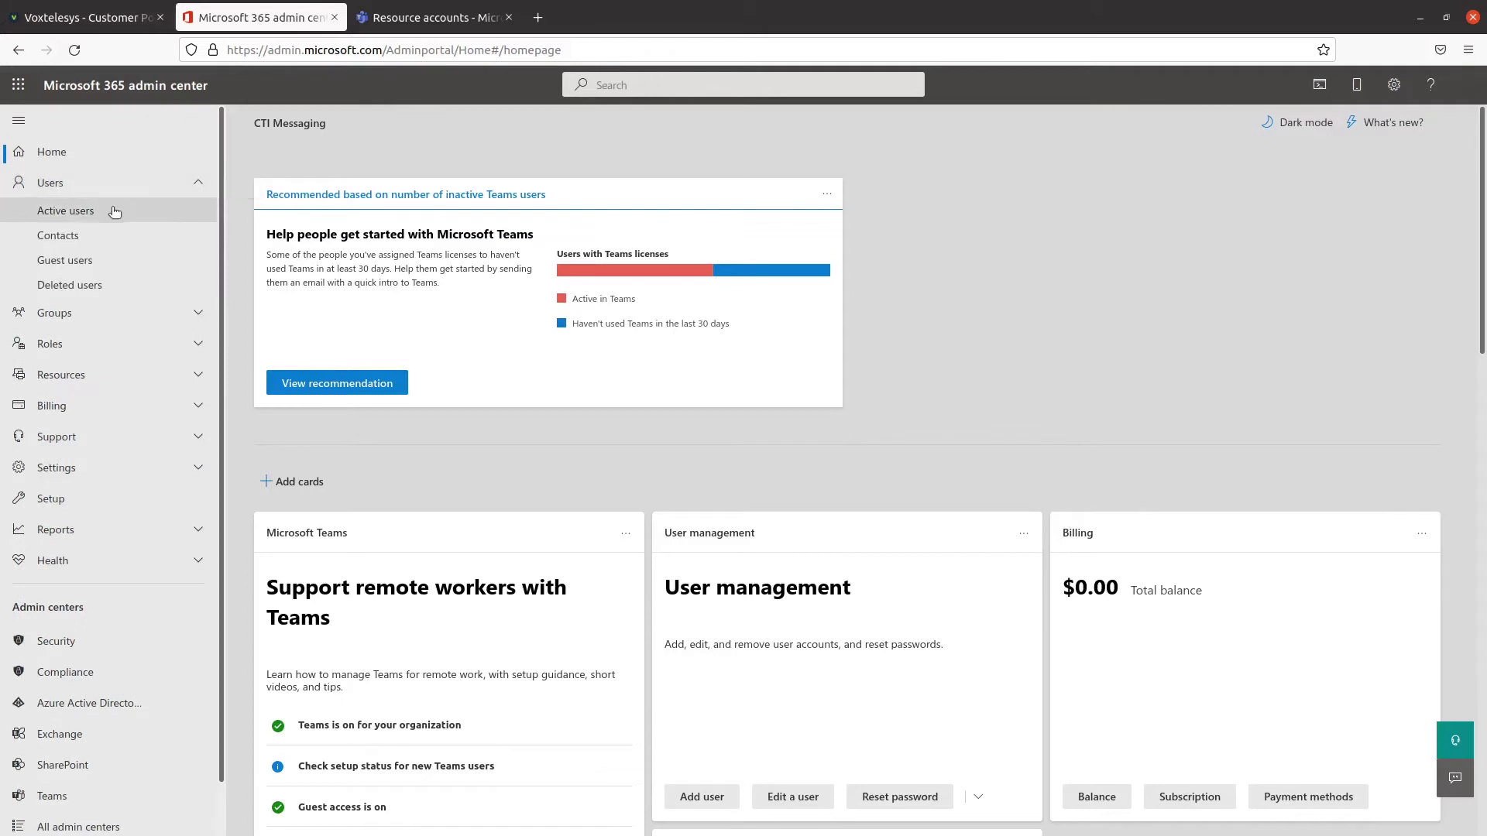
pyautogui.click(67, 211)
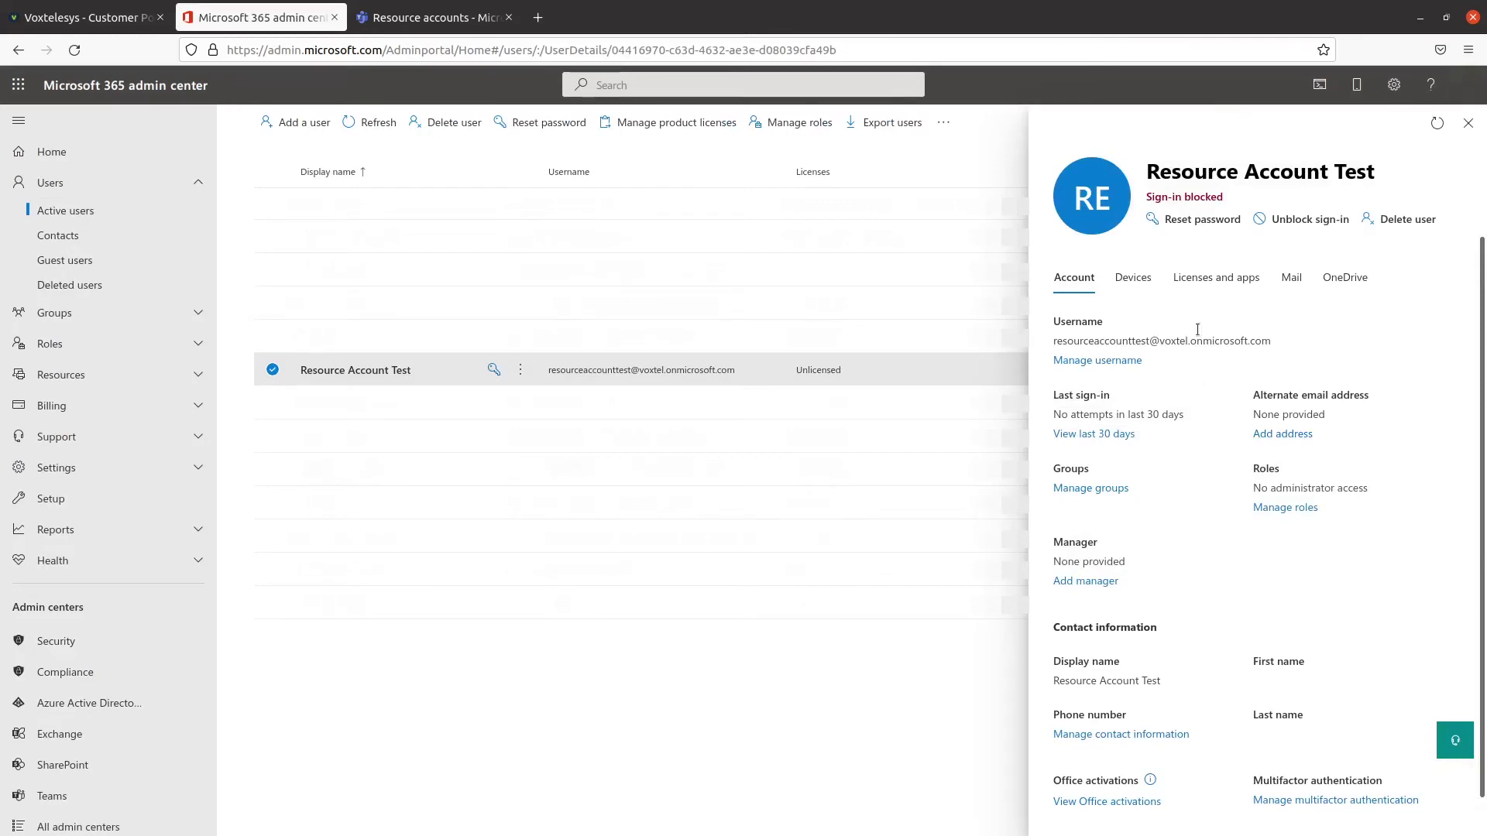
# Step: Assign Resource Account Test the Microsoft 365 Phone System - Virtual User license and save
pyautogui.click(1215, 278)
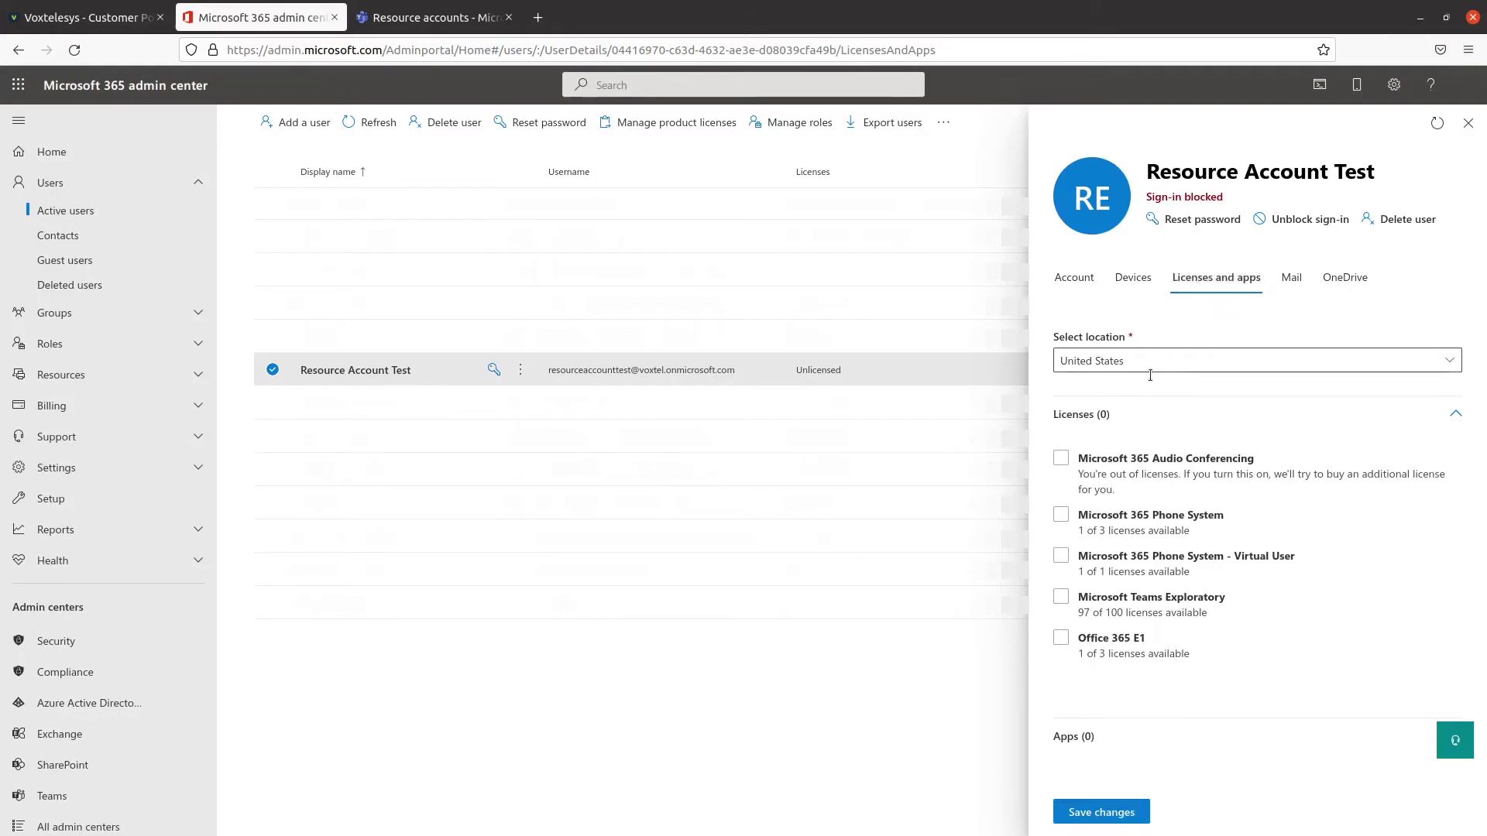
pyautogui.click(1061, 555)
pyautogui.click(1085, 812)
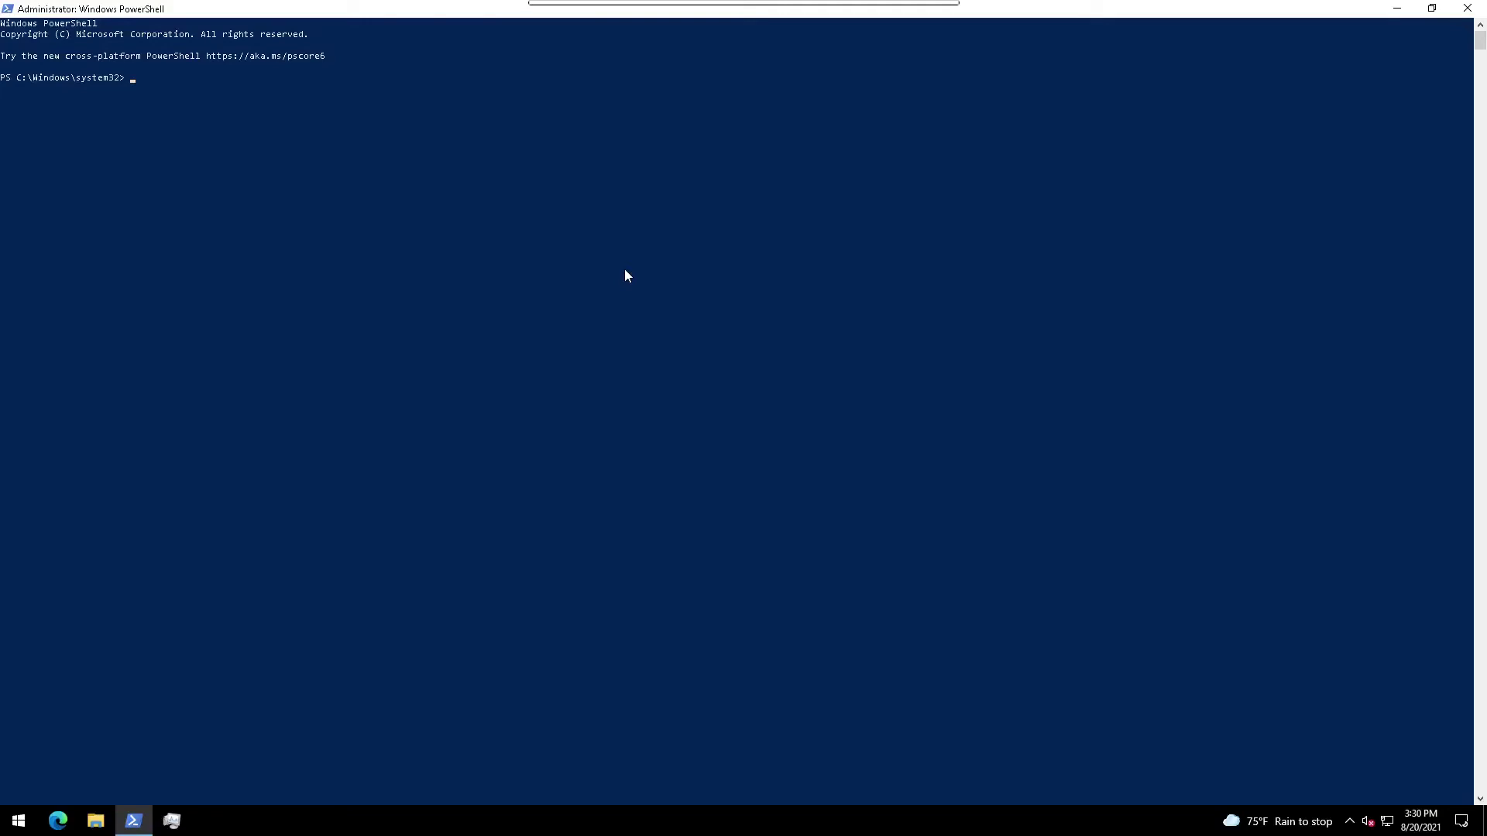
pyautogui.write('Connect-MicrosoftT')
pyautogui.write('eams')
# Step: Run Connect-MicrosoftTeams and sign in with the admin account and password
pyautogui.press('Return')
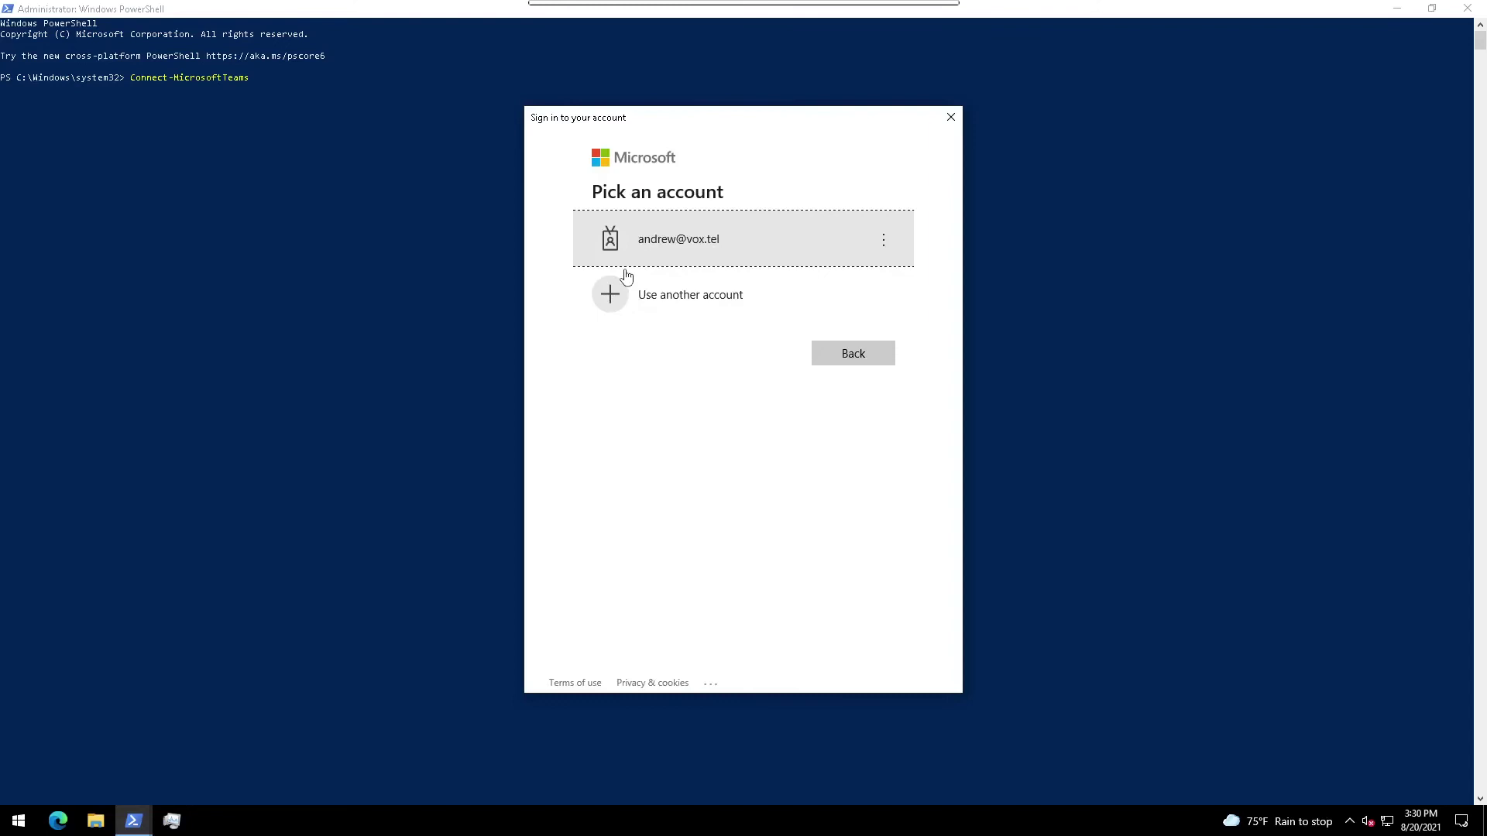
pyautogui.click(645, 244)
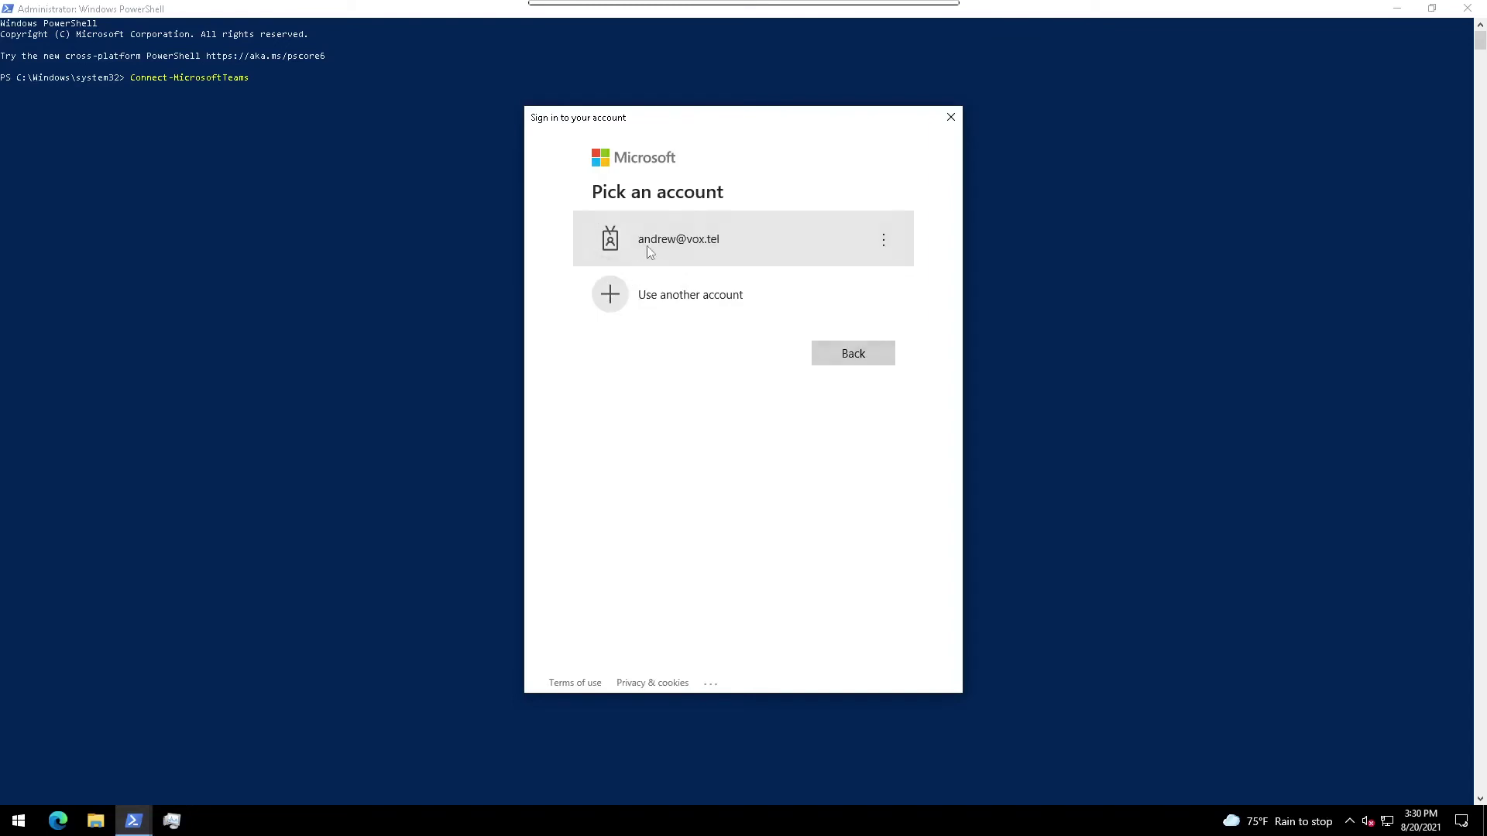
pyautogui.write('************')
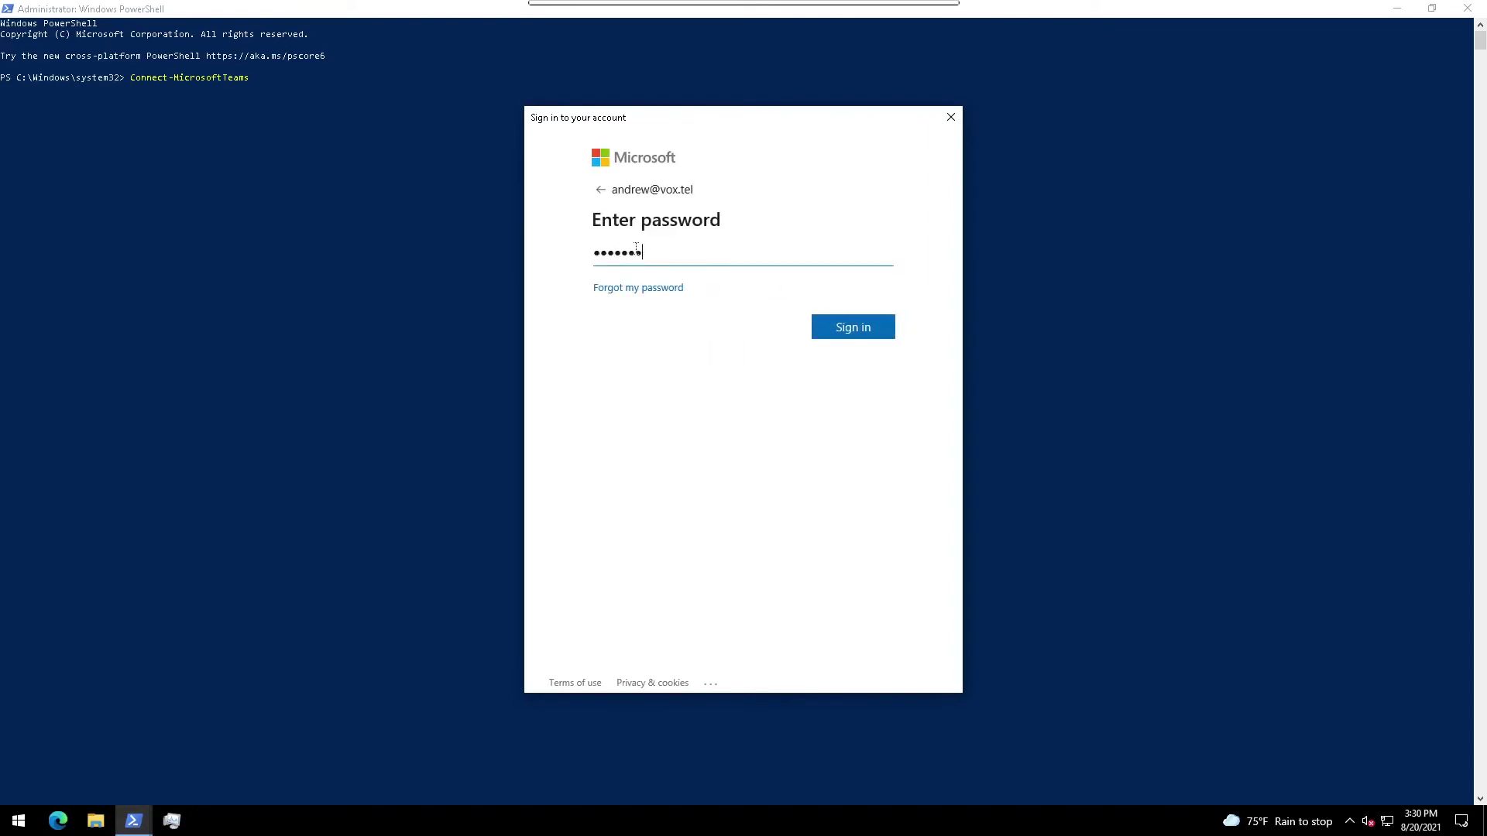
pyautogui.press('Return')
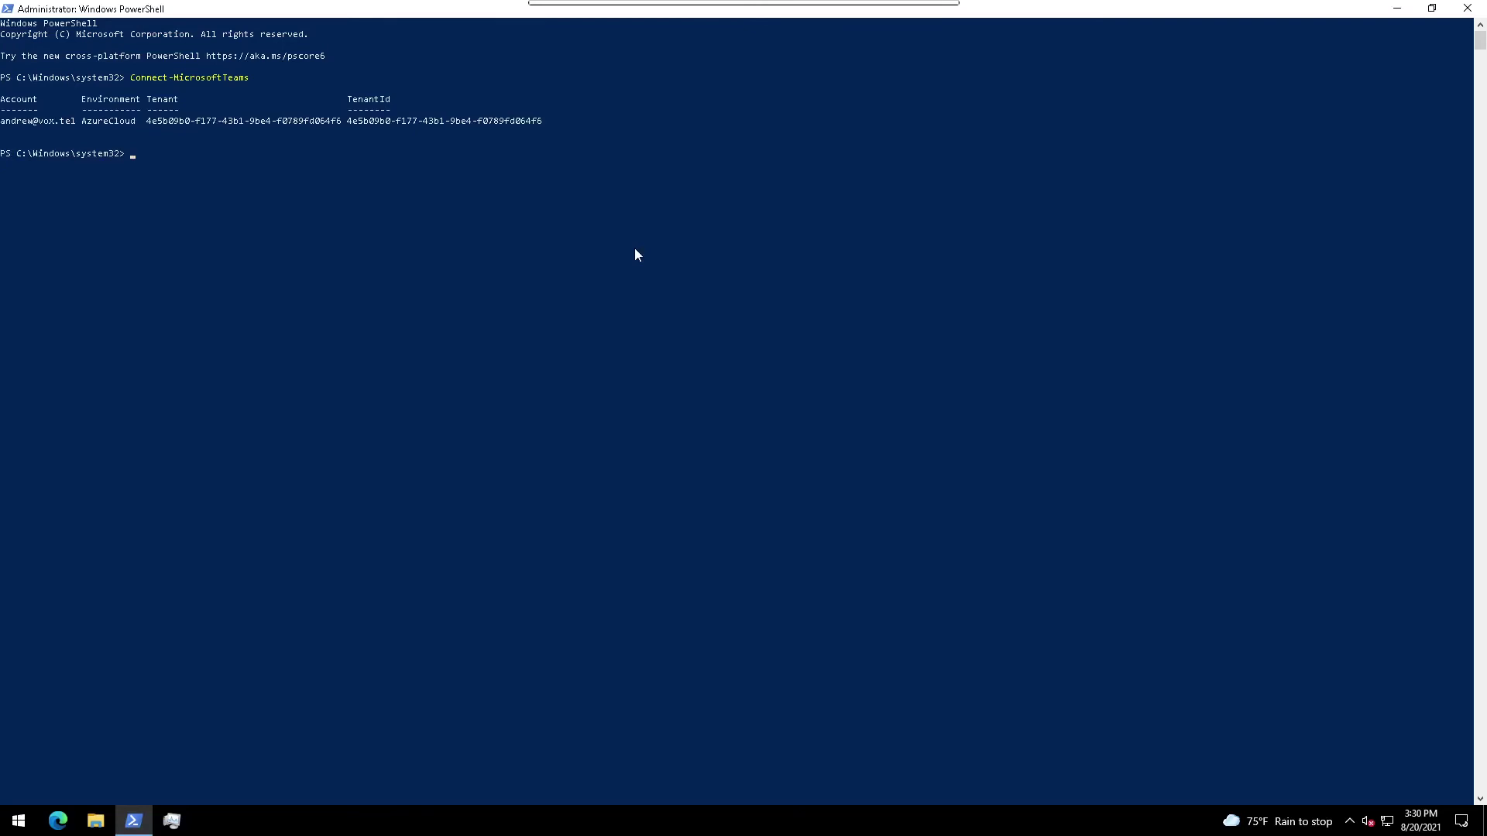
pyautogui.write('Set-CsOnli')
pyautogui.write('neApplicationInst')
pyautogui.write('ance -Identity')
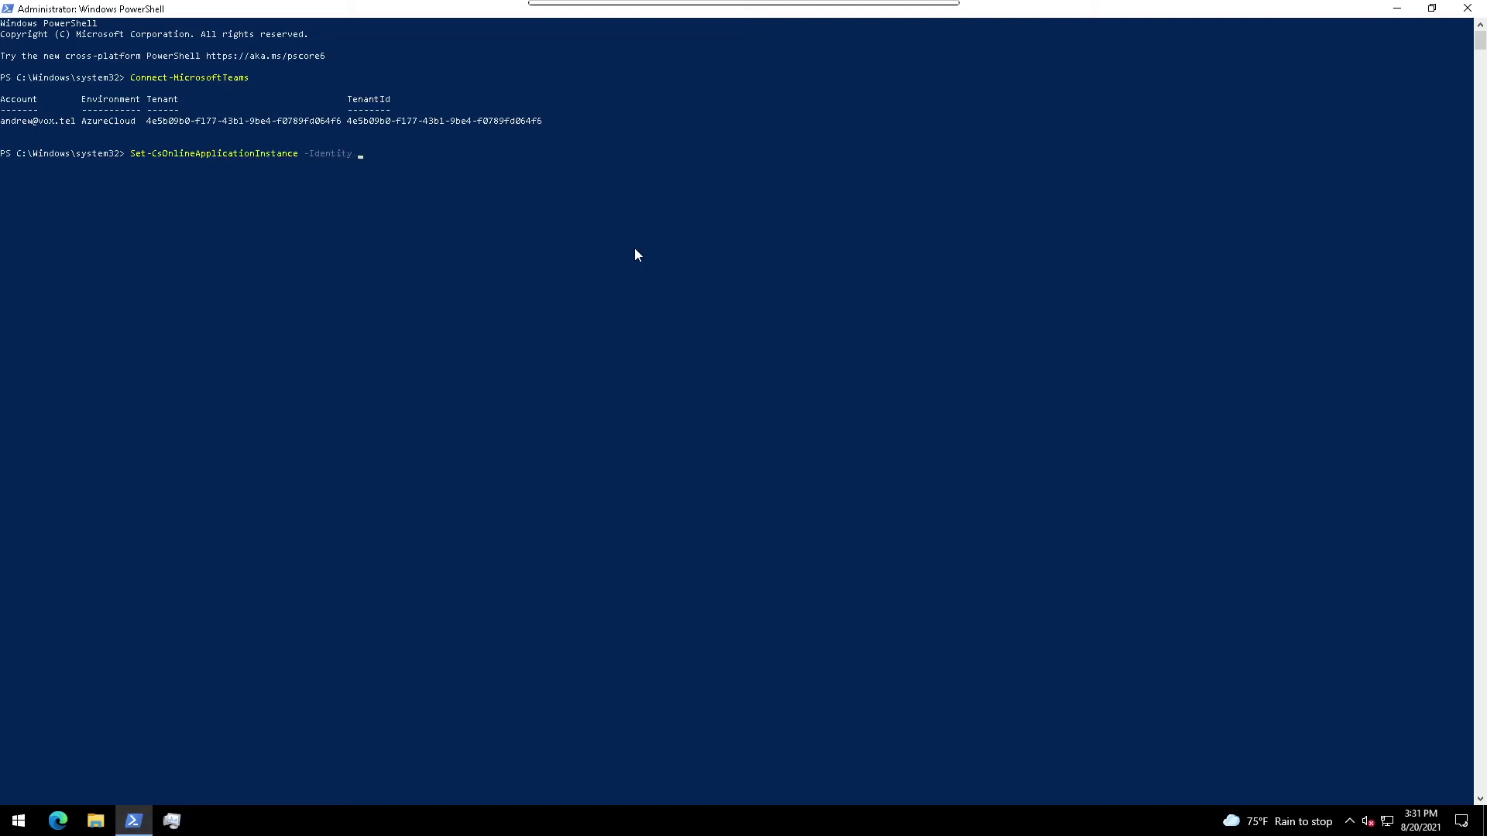
pyautogui.write('OnpremPhoneNumb')
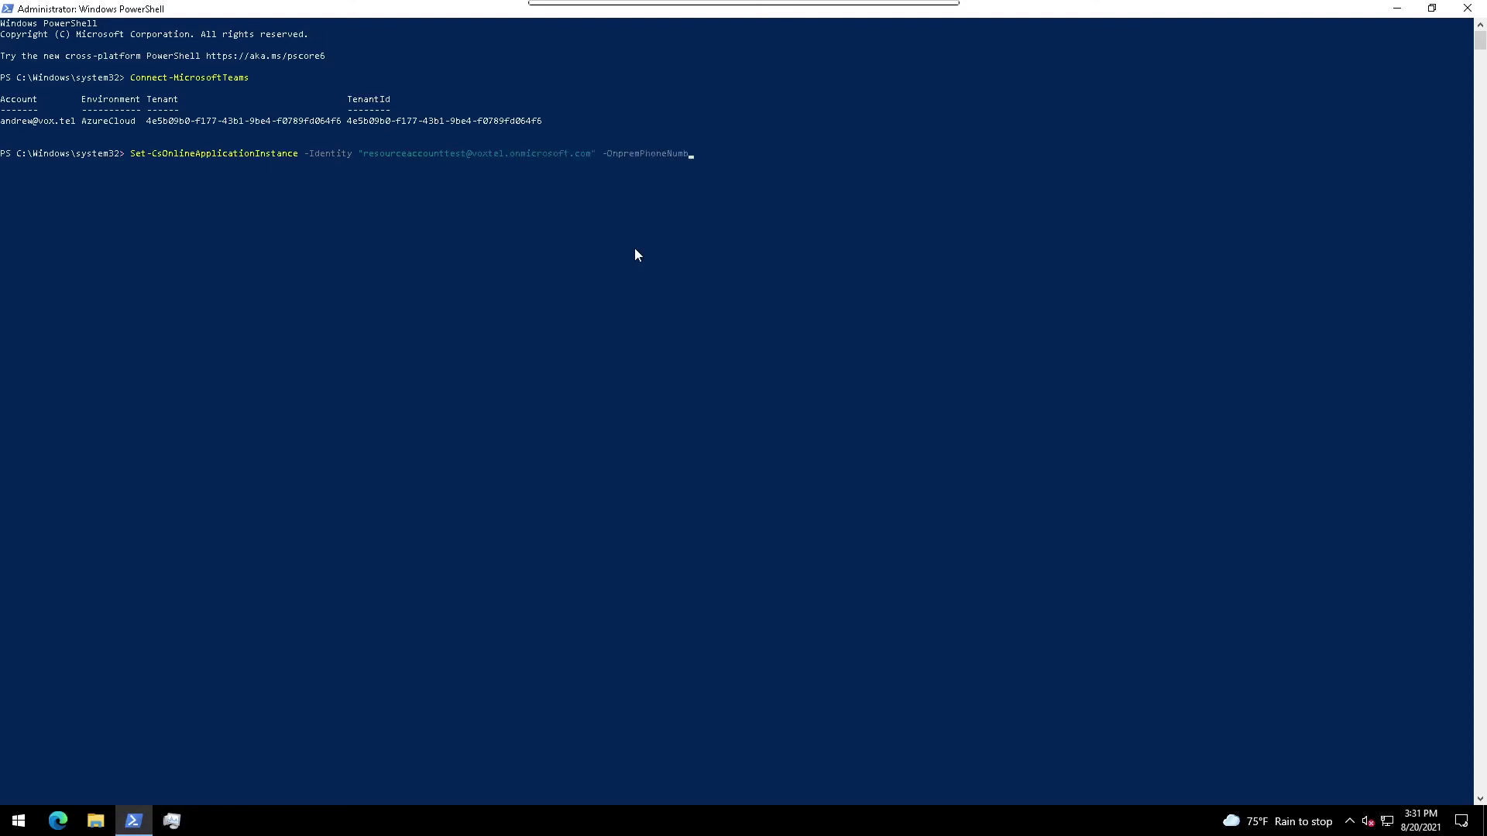
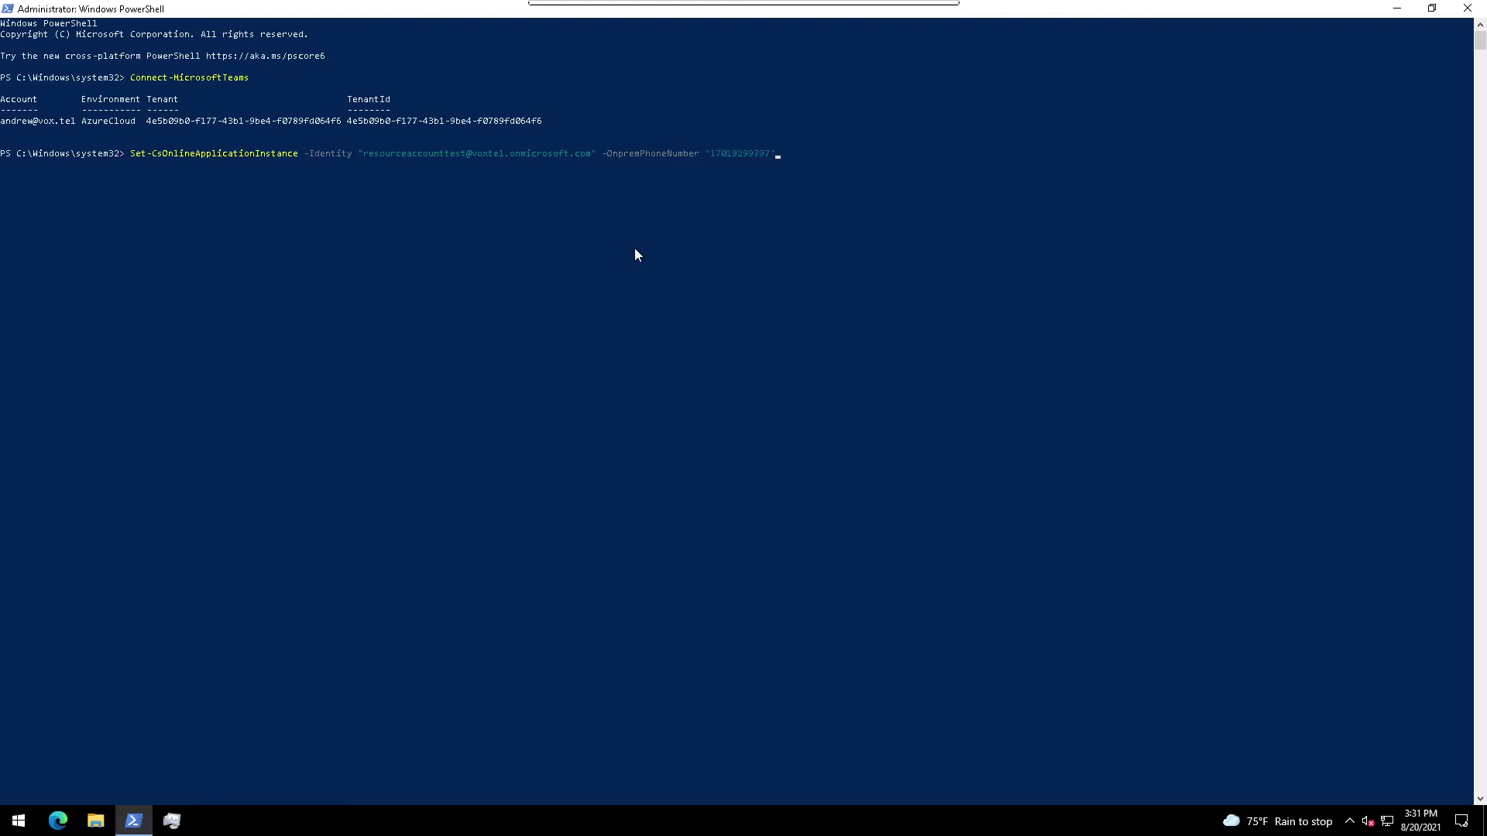